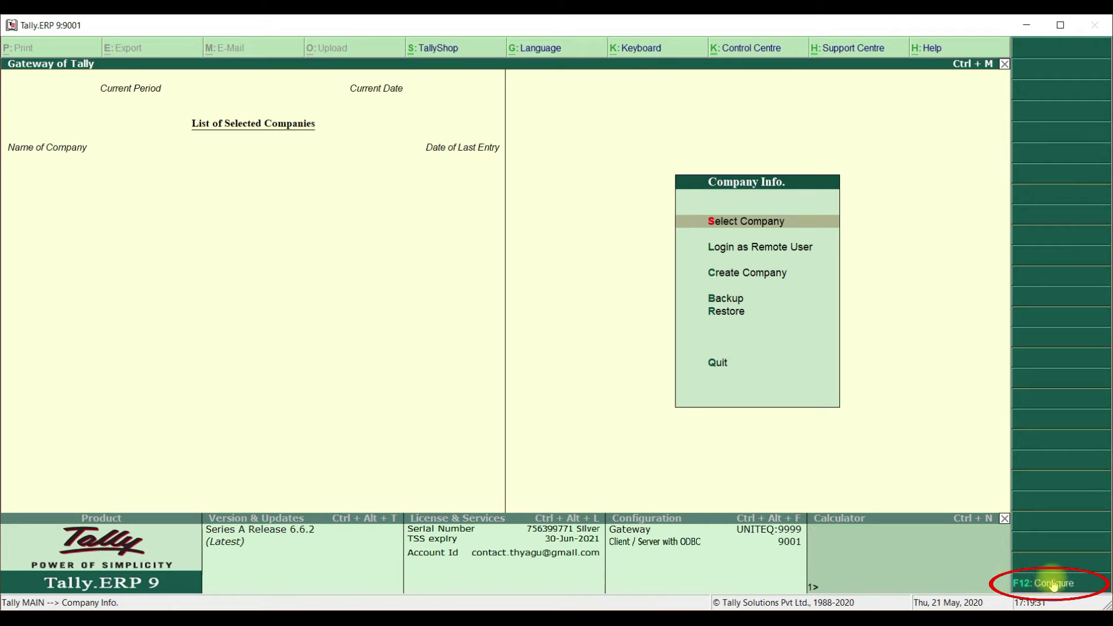
Start Surrender License from the Licensing menu under Configure, reaching the confirmation prompt
{"action": "left_click", "coordinate": [1053, 584]}
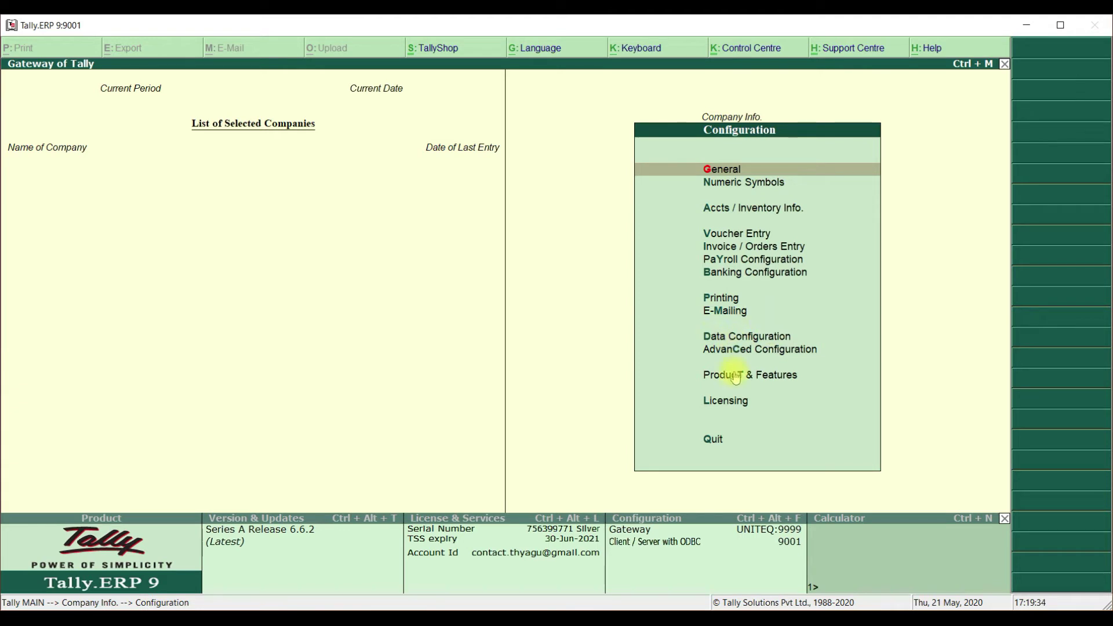
{"action": "left_click", "coordinate": [729, 406]}
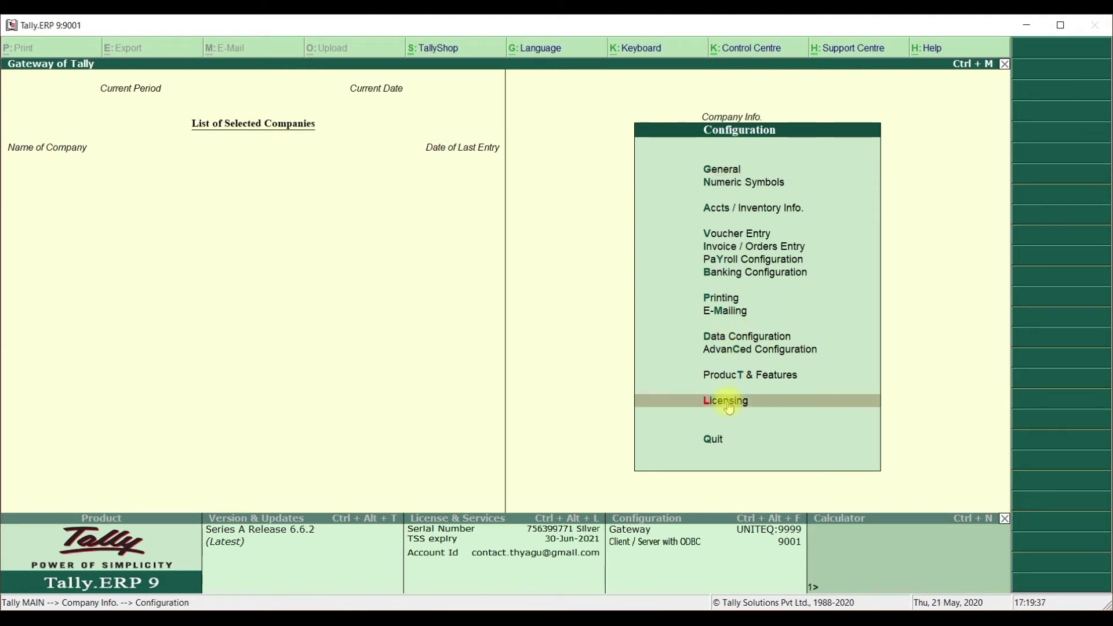
{"action": "left_click", "coordinate": [728, 406]}
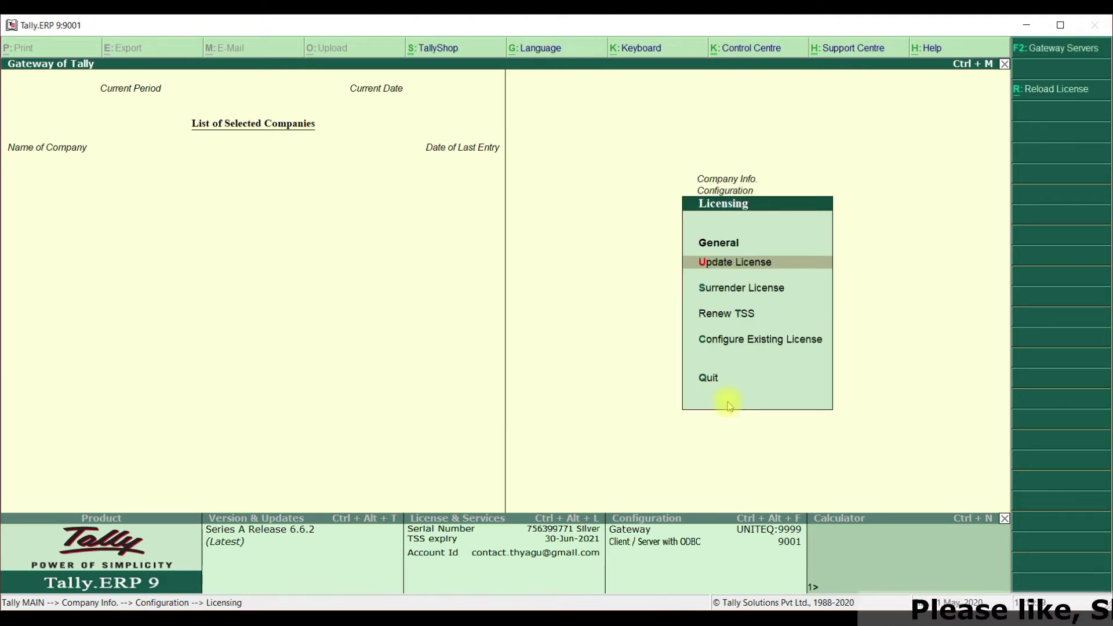
{"action": "key", "text": "Down"}
{"action": "key", "text": "Up"}
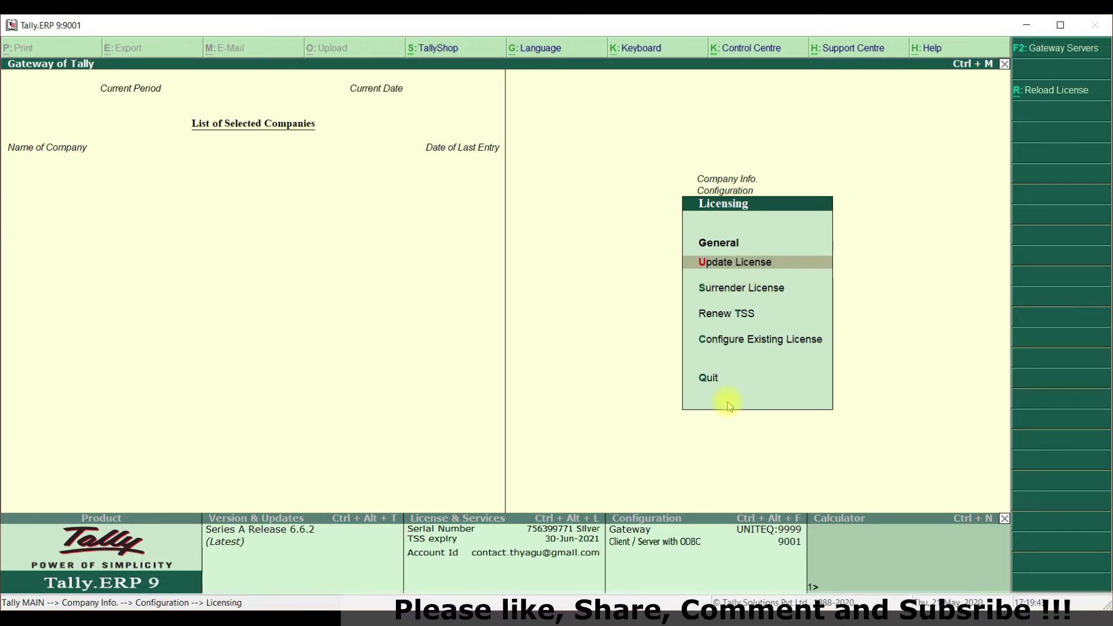
{"action": "left_click", "coordinate": [756, 294]}
{"action": "left_click", "coordinate": [756, 293]}
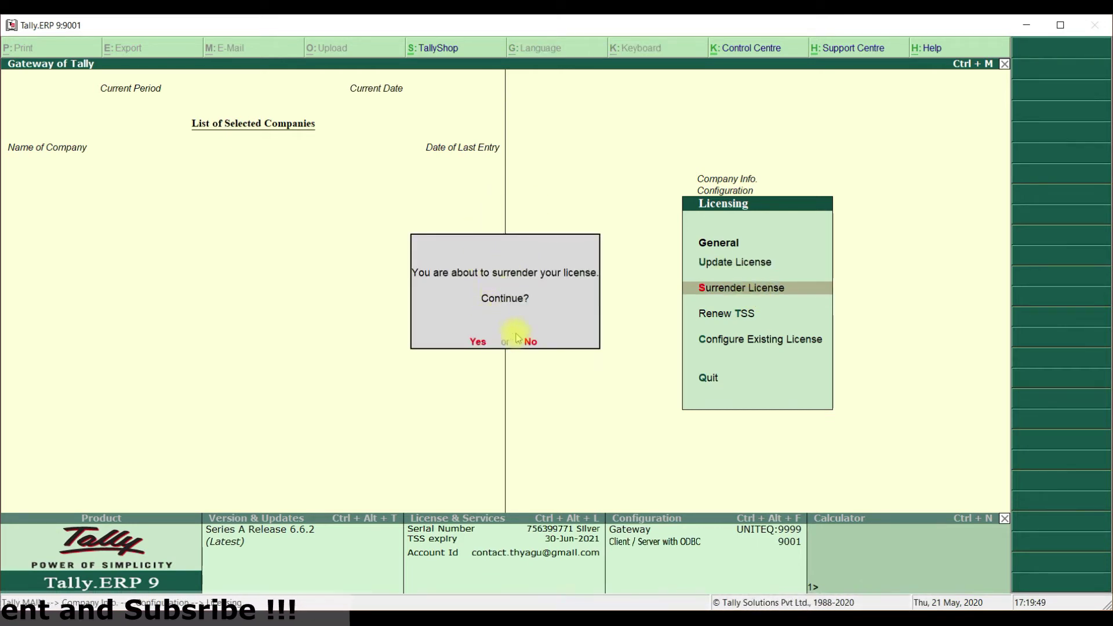
{"action": "left_click", "coordinate": [477, 342]}
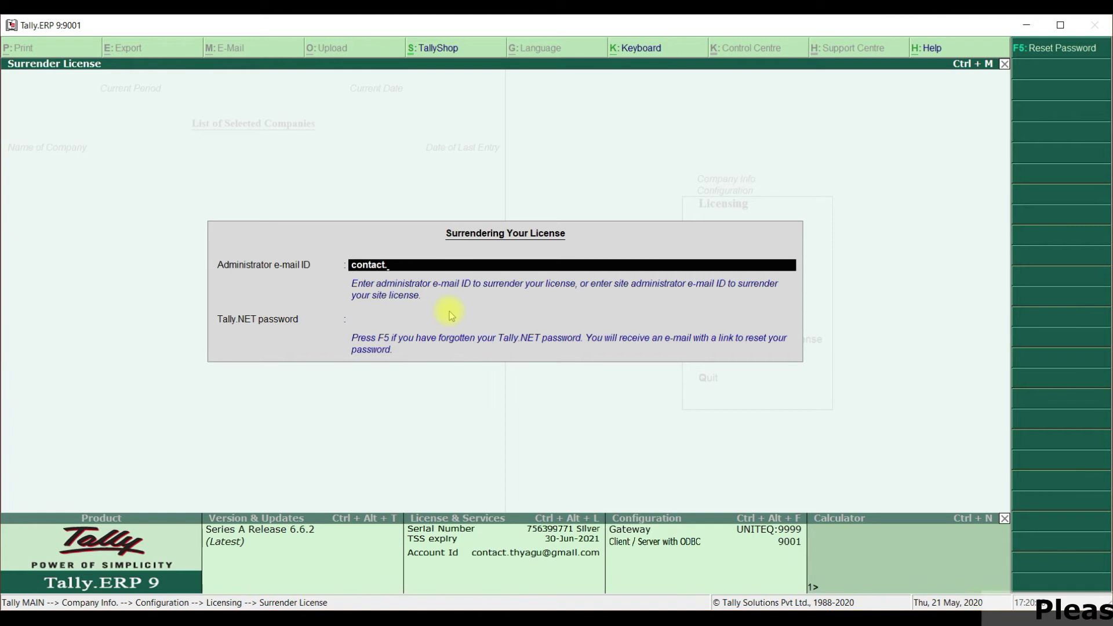
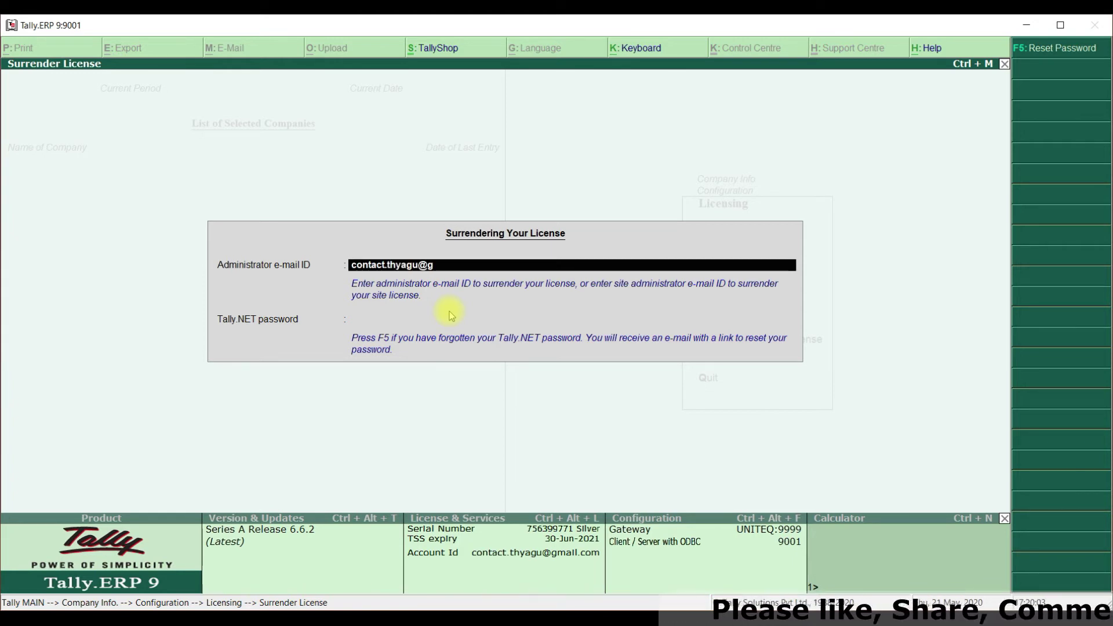
{"action": "key", "text": "Return"}
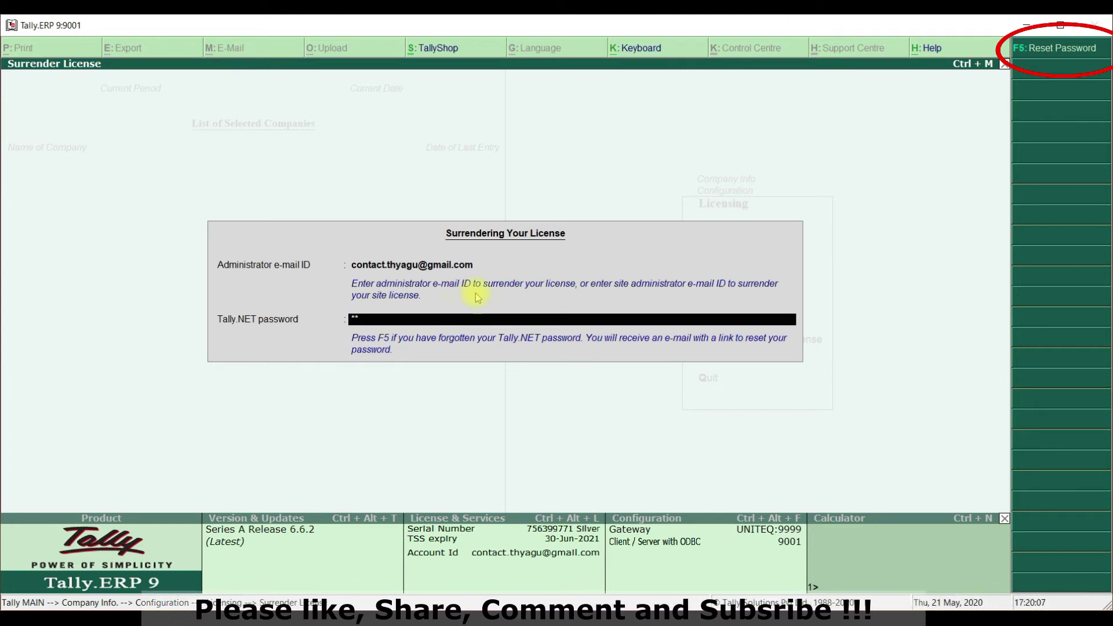
{"action": "type", "text": "*****"}
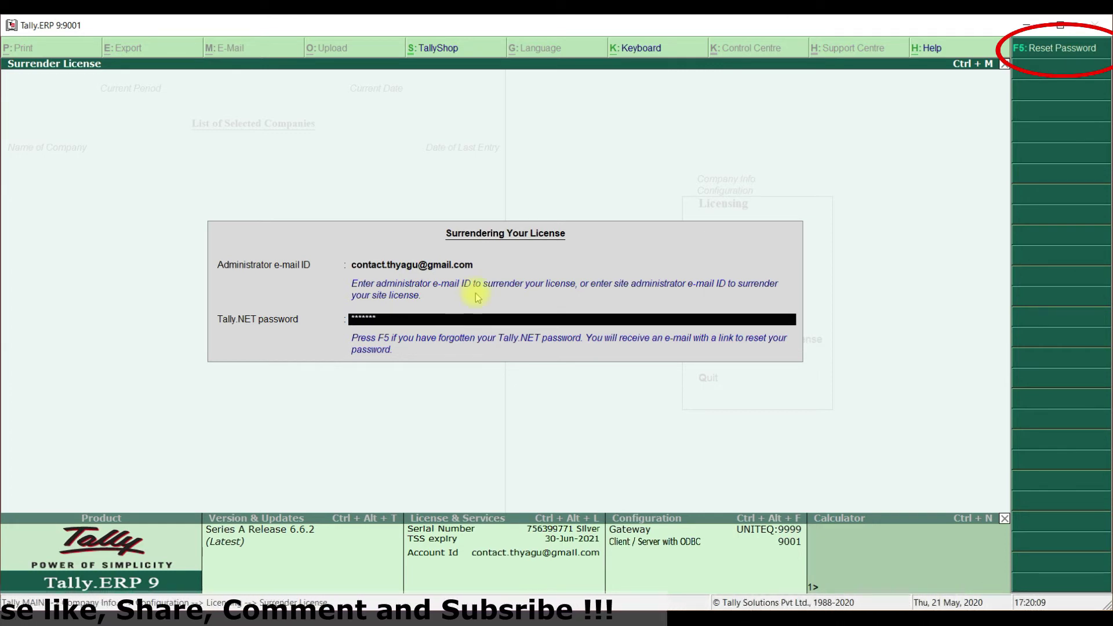
{"action": "type", "text": "***"}
{"action": "key", "text": "Return"}
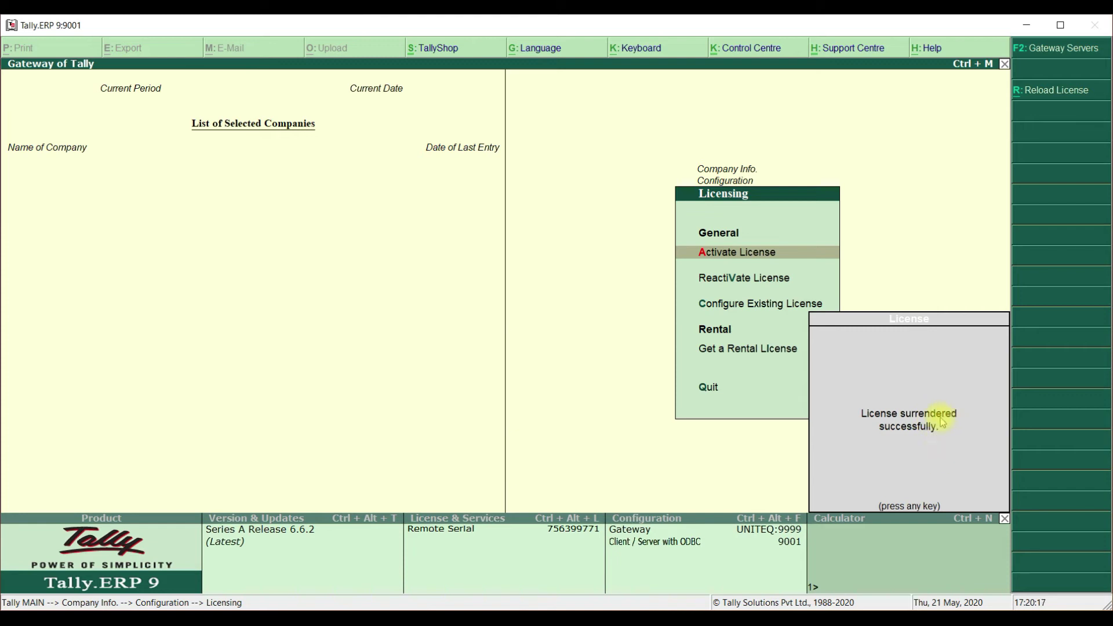
Close the surrender success message and back out to the startup licensing screen
{"action": "left_click", "coordinate": [921, 465]}
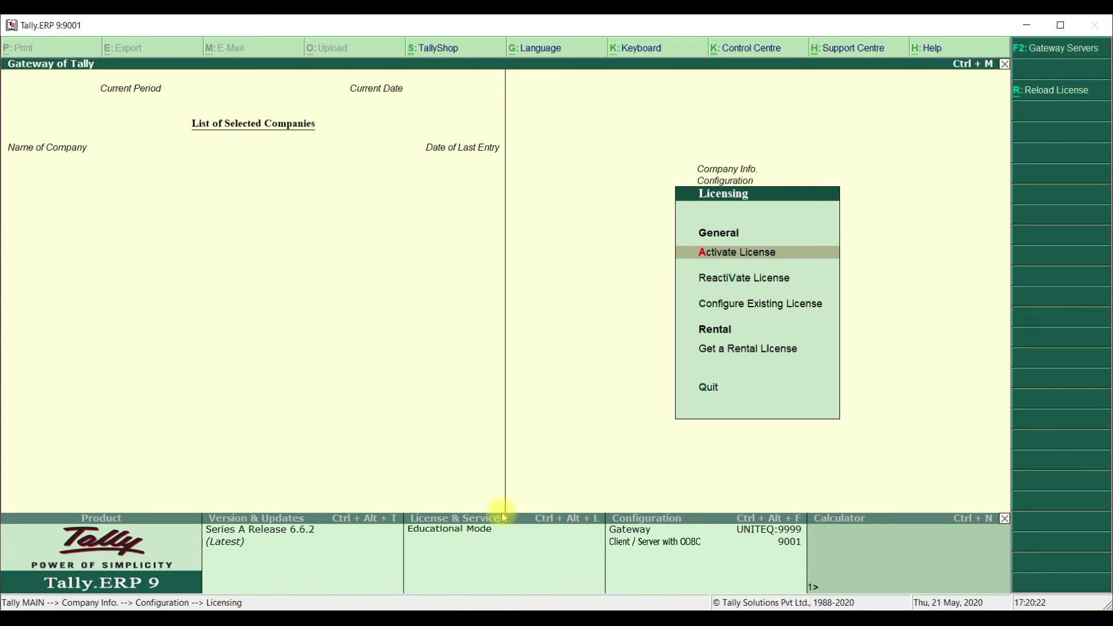
{"action": "key", "text": "Escape"}
{"action": "key", "text": "Escape"}
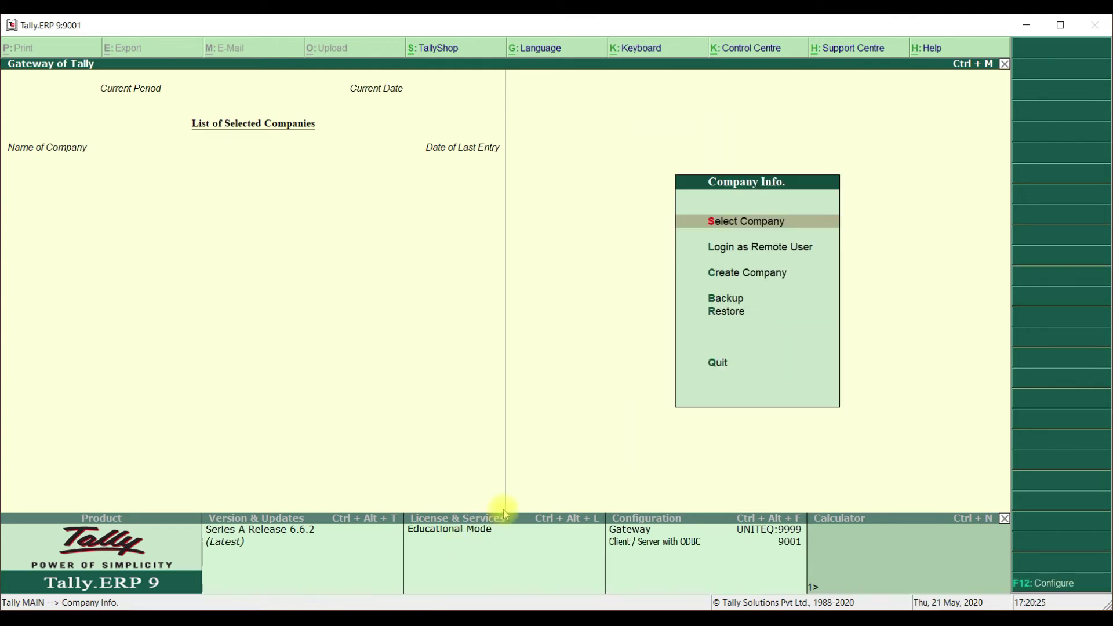
{"action": "key", "text": "Escape"}
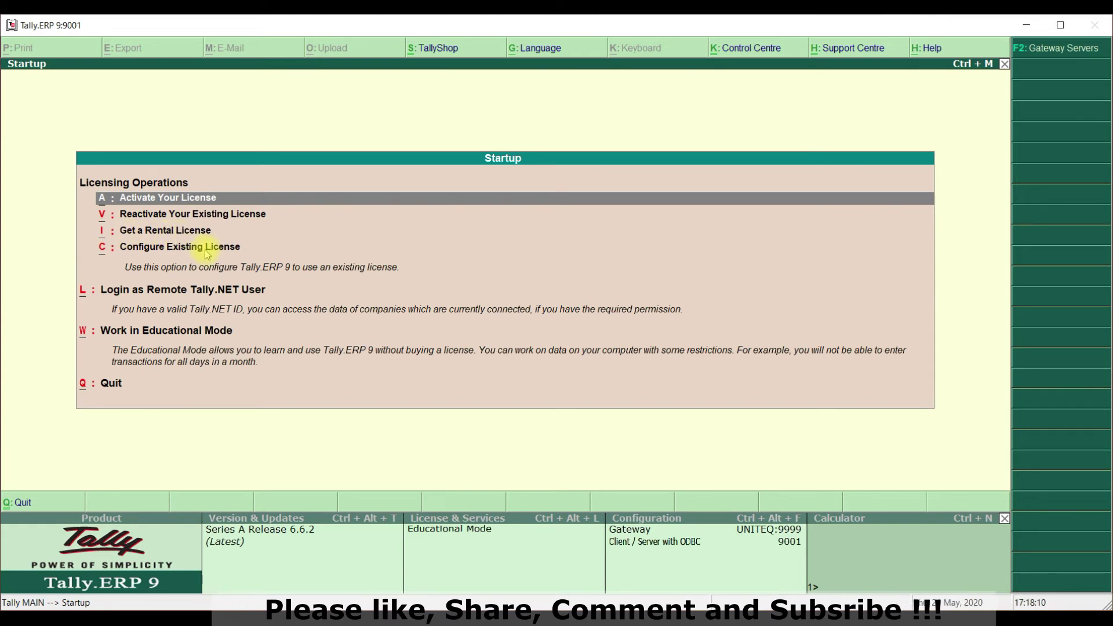
Choose Reactivate Your Existing License, accept restarting as administrator, and proceed to the password field
{"action": "left_click", "coordinate": [204, 216]}
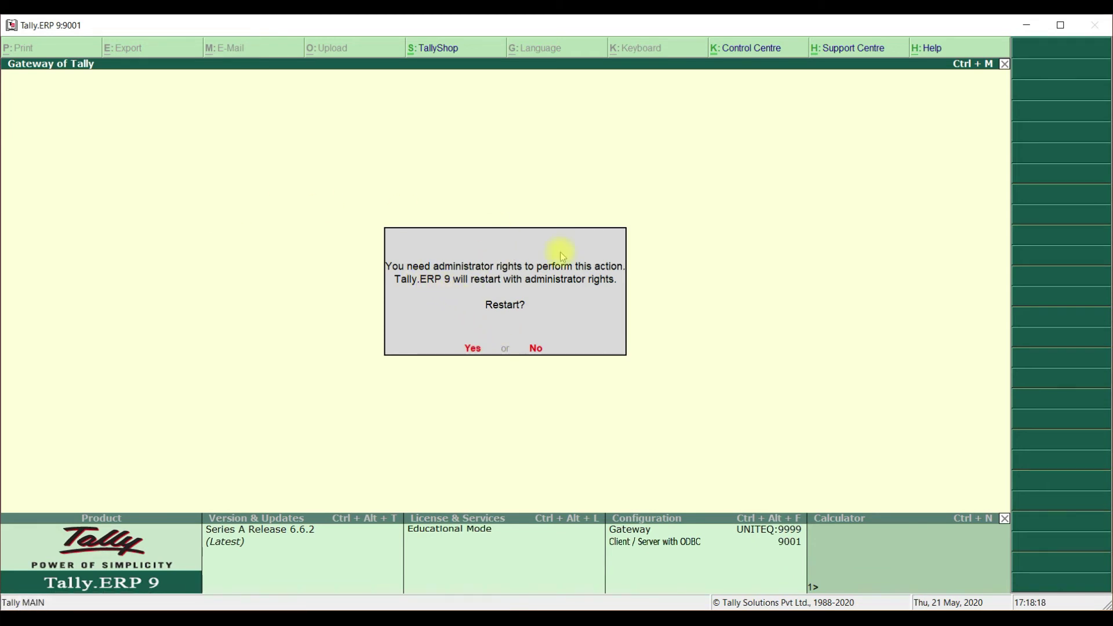
{"action": "left_click", "coordinate": [473, 351]}
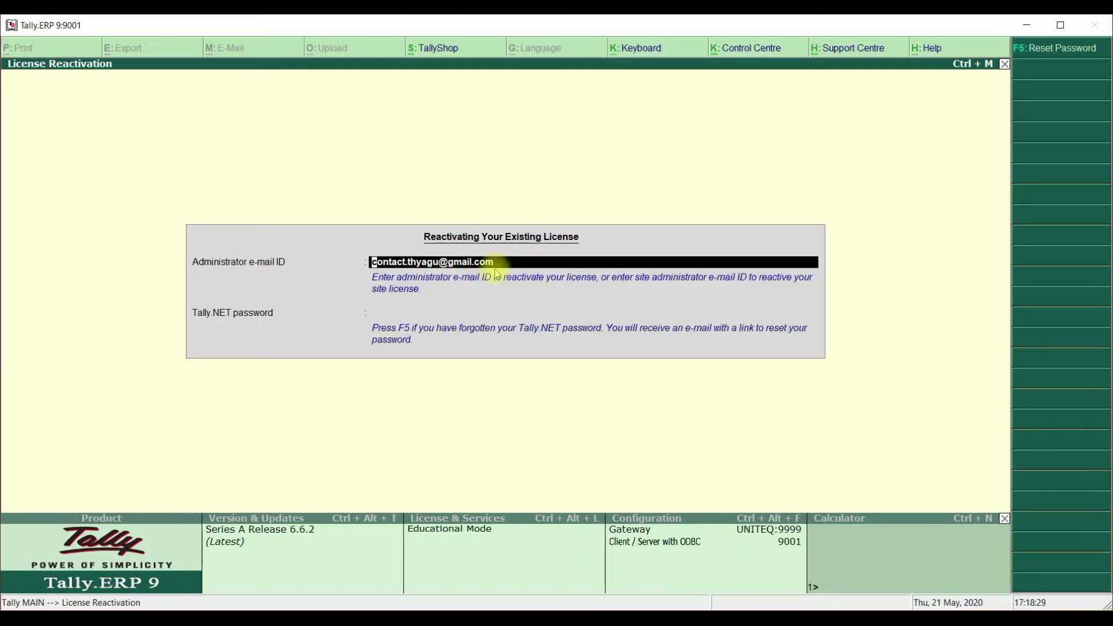
{"action": "key", "text": "Return"}
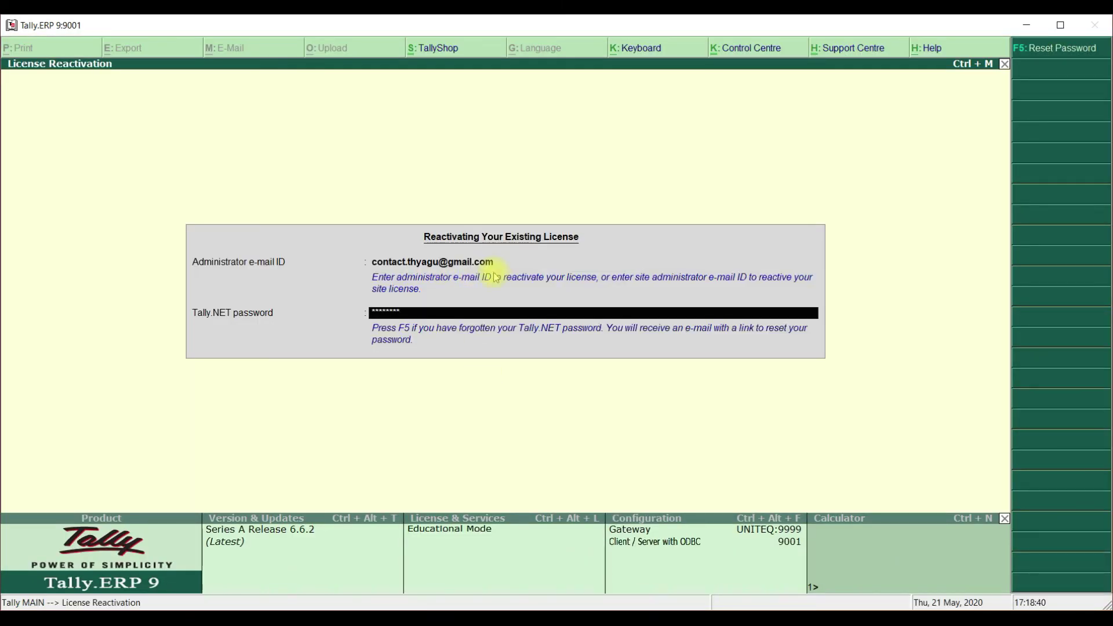